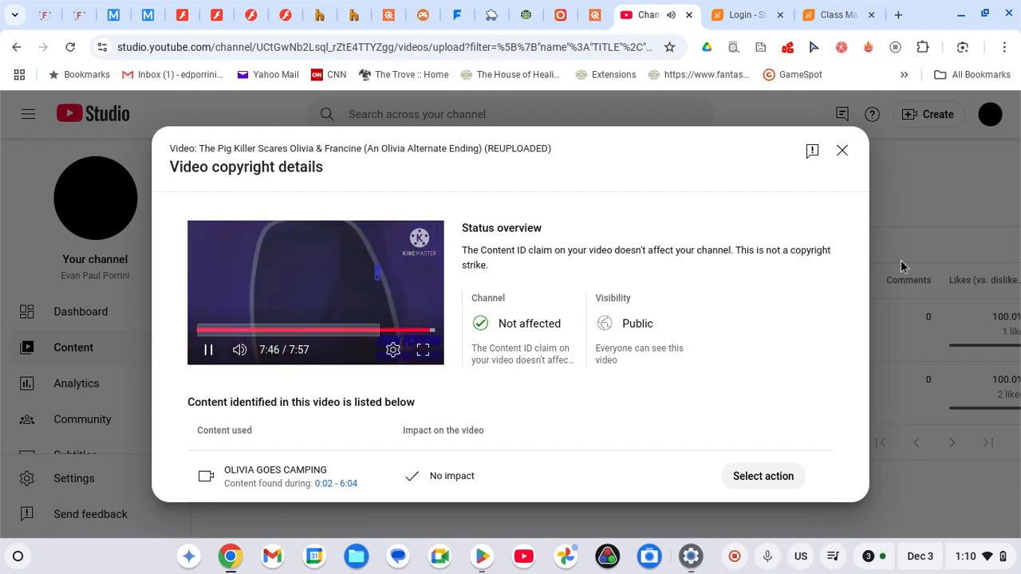
Step: Return to the ExploreLearning login with YouTube Studio closed and the student ID submitted
left_click(730, 15)
left_click(689, 14)
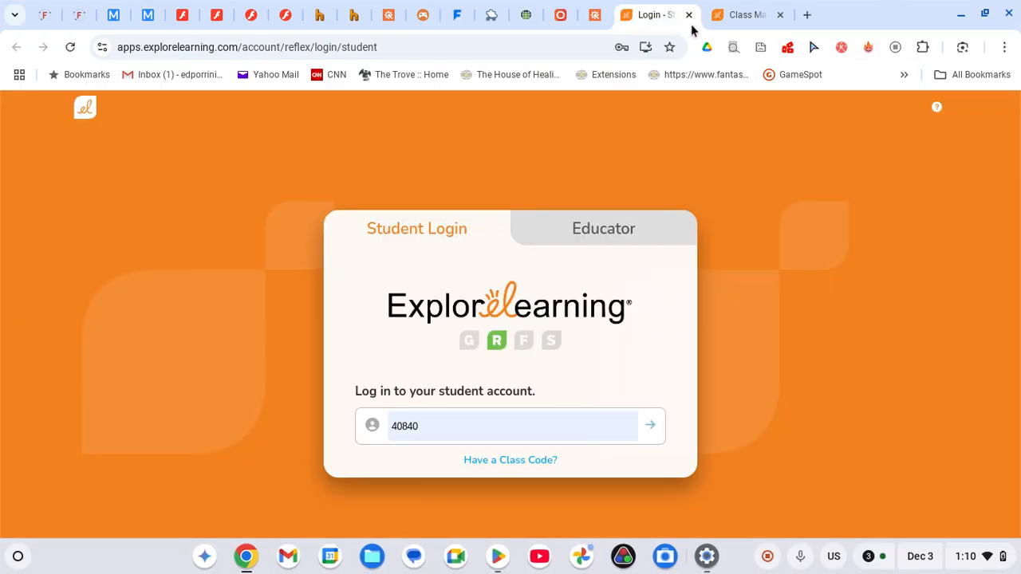
left_click(650, 425)
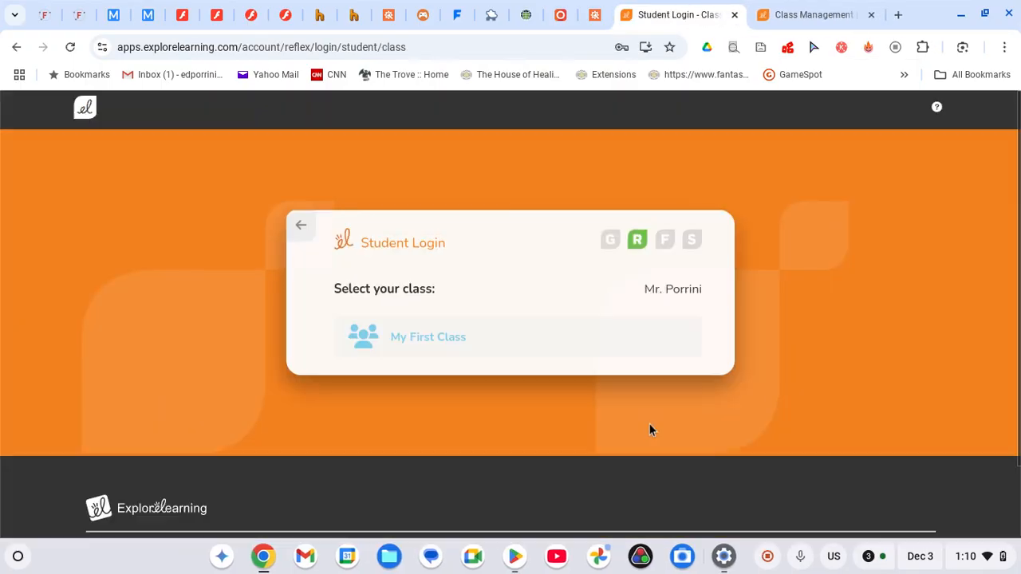
Step: Sign in as the student of My First Class to Reflex with the password
left_click(559, 337)
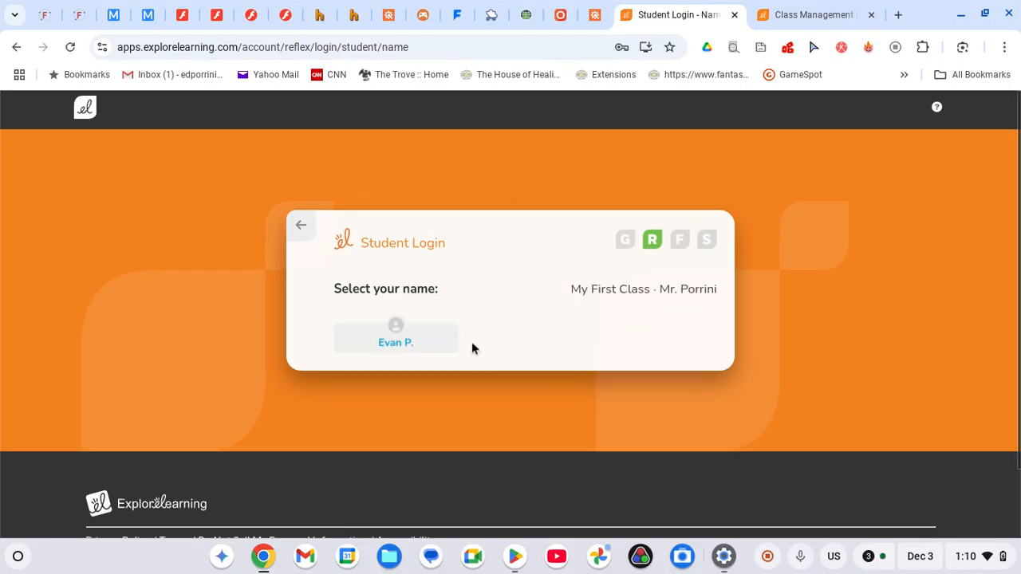
left_click(447, 341)
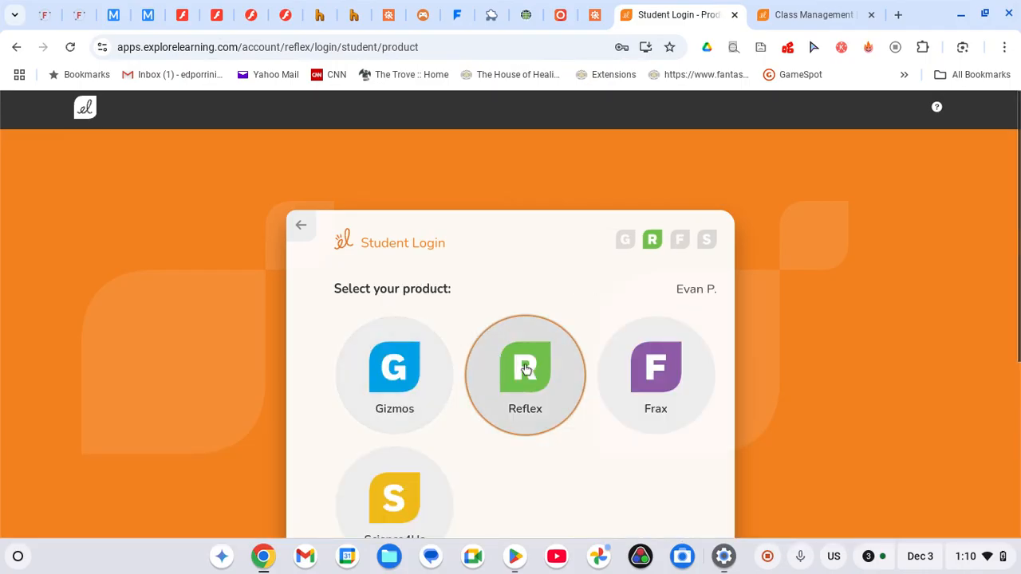
left_click(525, 367)
left_click(507, 432)
type("..")
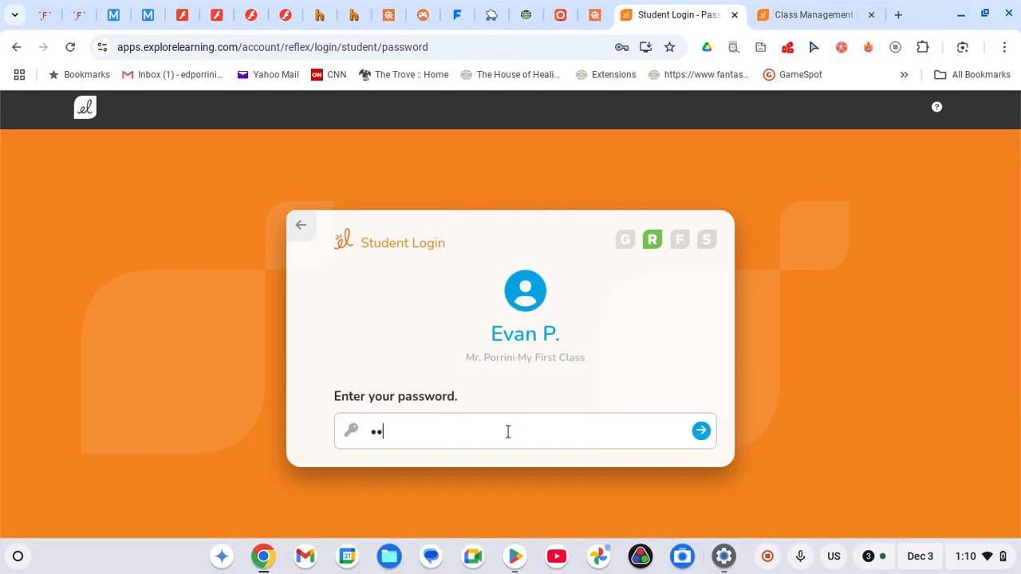
left_click(701, 430)
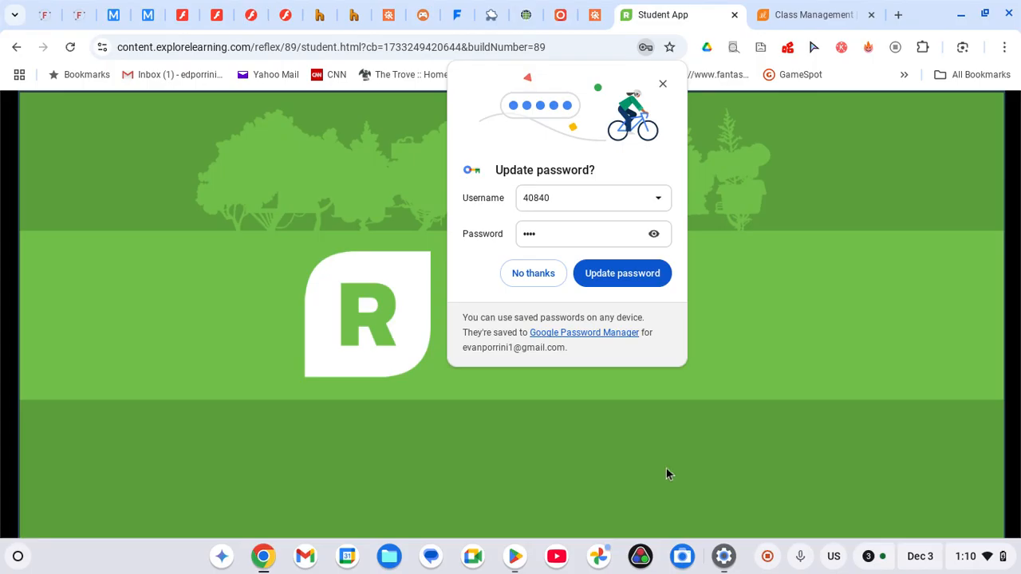
Step: Decline Chrome's password update and start Reflex from the welcome screen
left_click(586, 278)
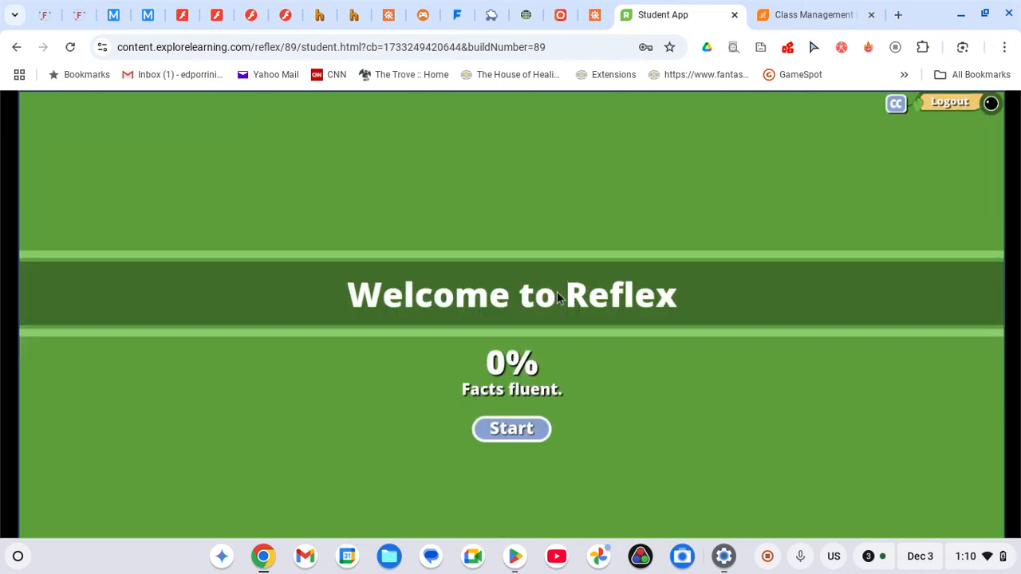
left_click(513, 432)
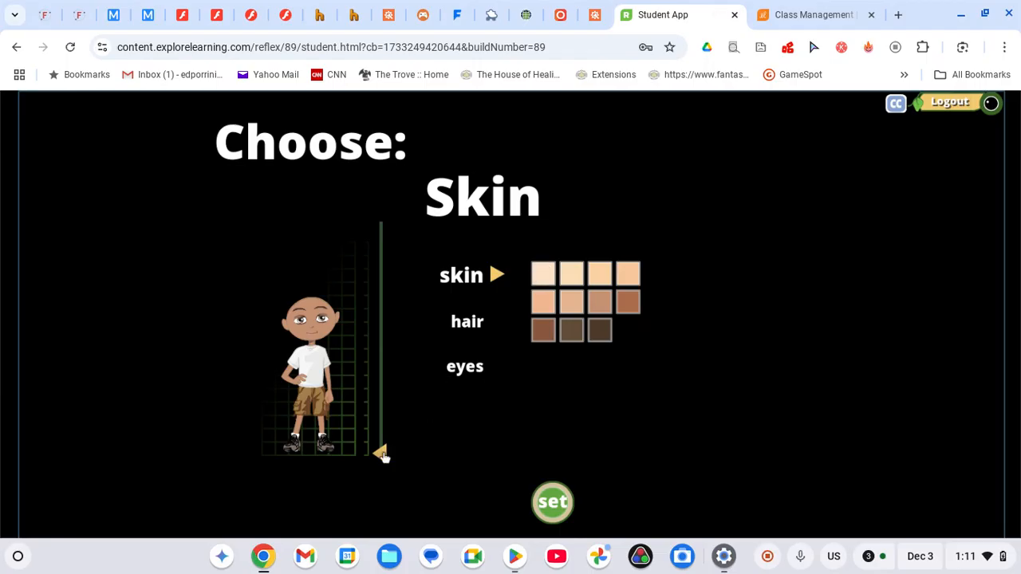
Step: Raise the avatar to full height and confirm it as the student's avatar
left_click_drag(384, 455, 381, 222)
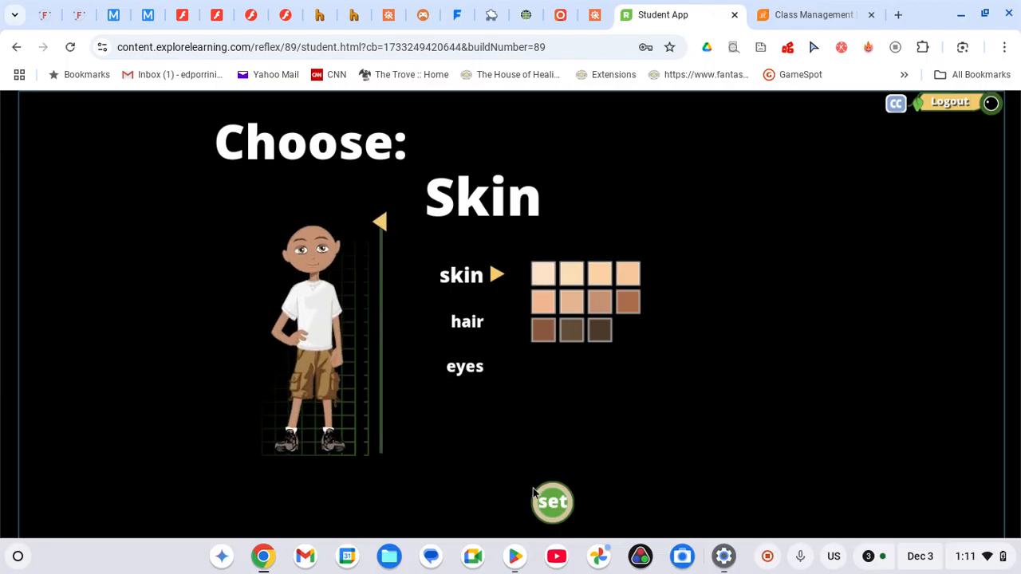
left_click(562, 505)
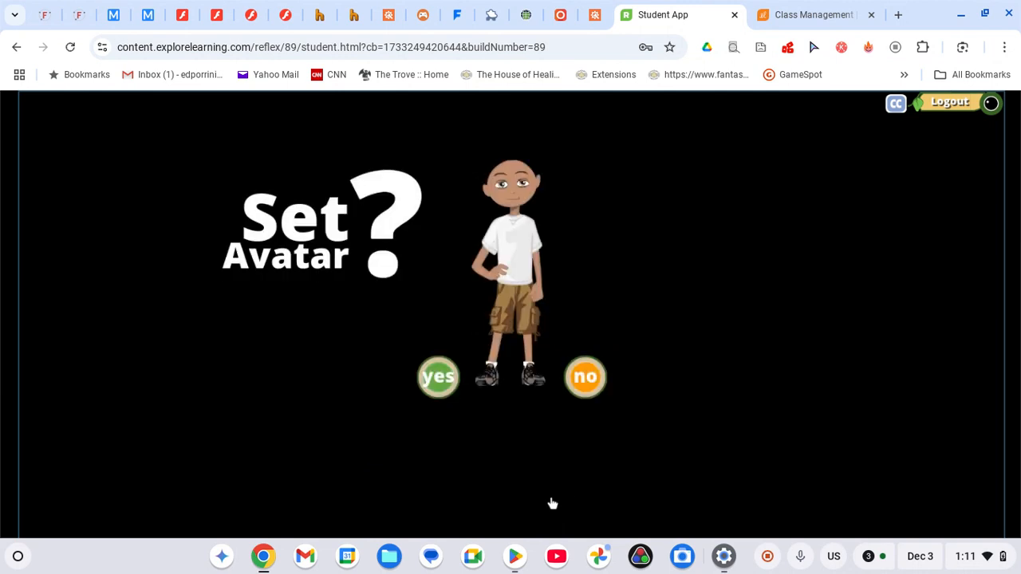
left_click(437, 377)
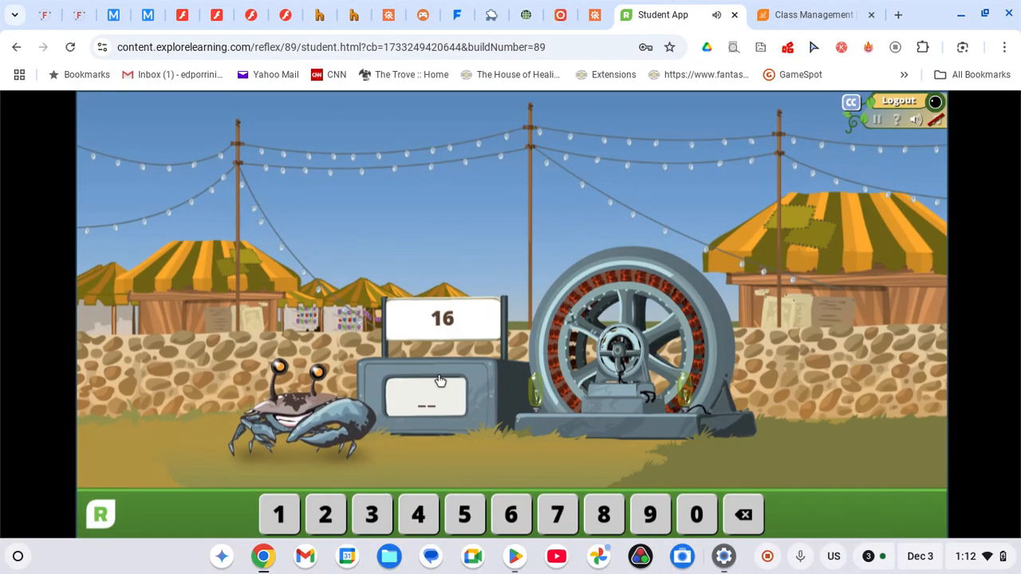
type("16")
type("5")
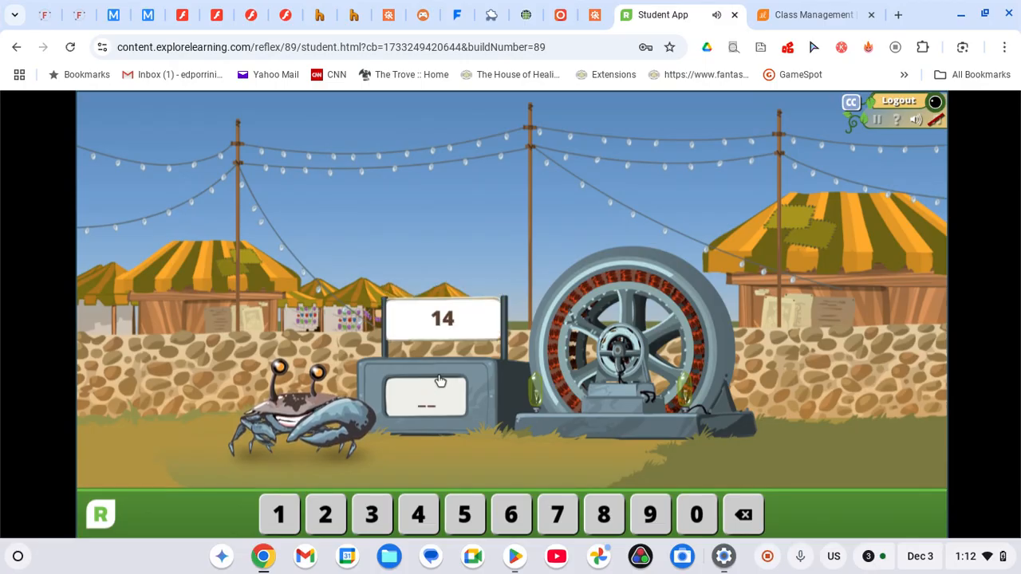
type("14")
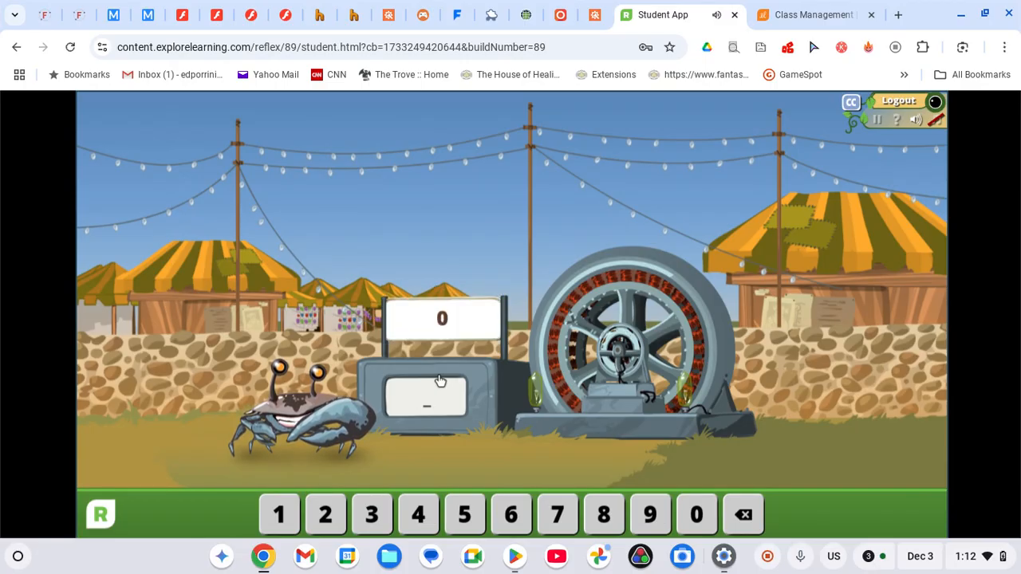
type("0")
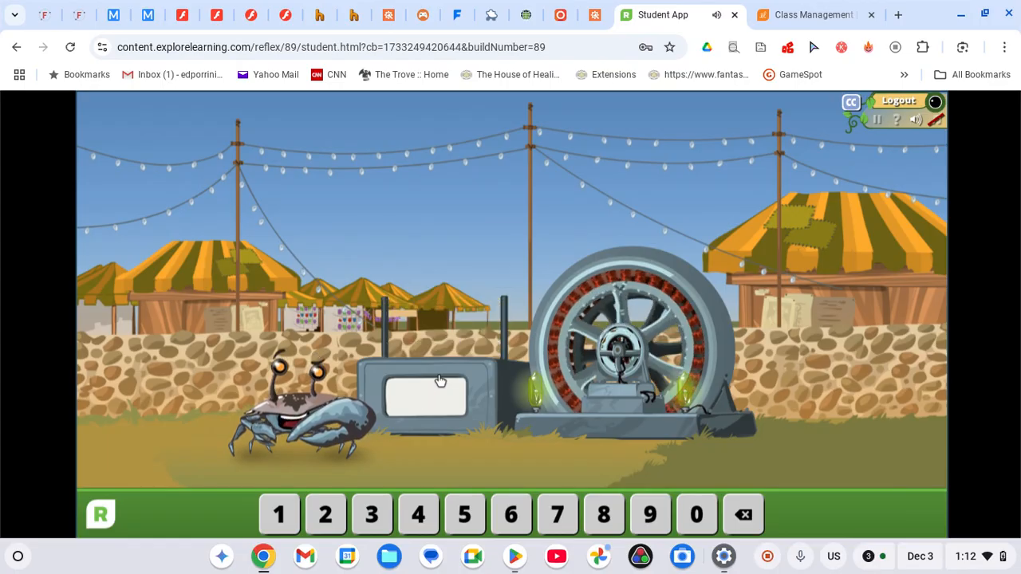
type("11")
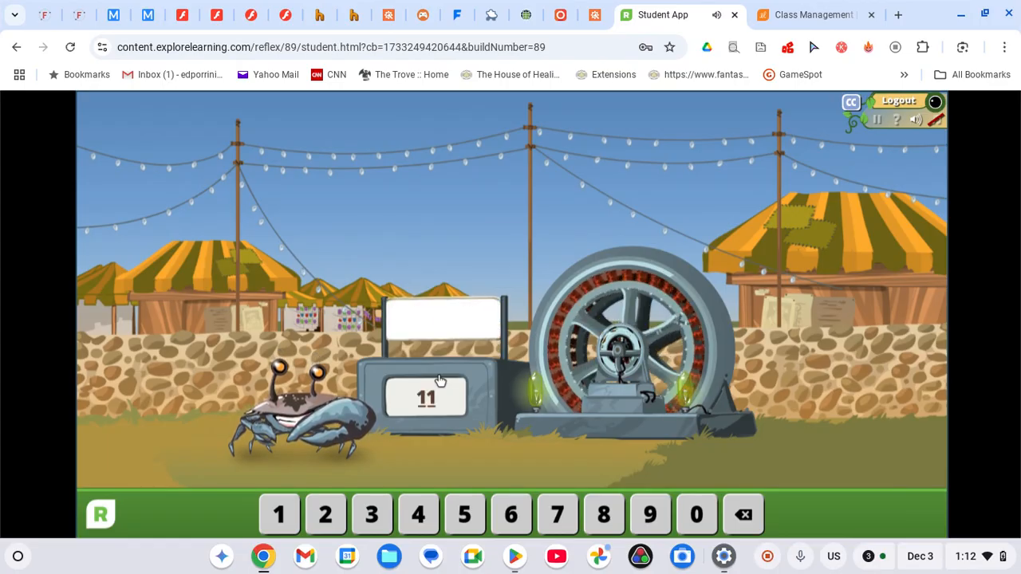
type("7")
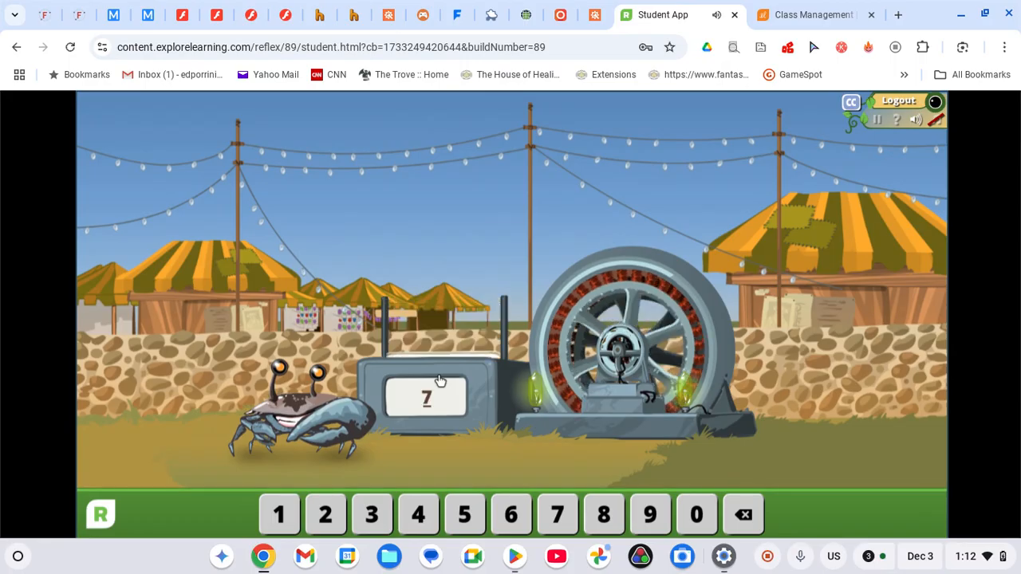
type("13")
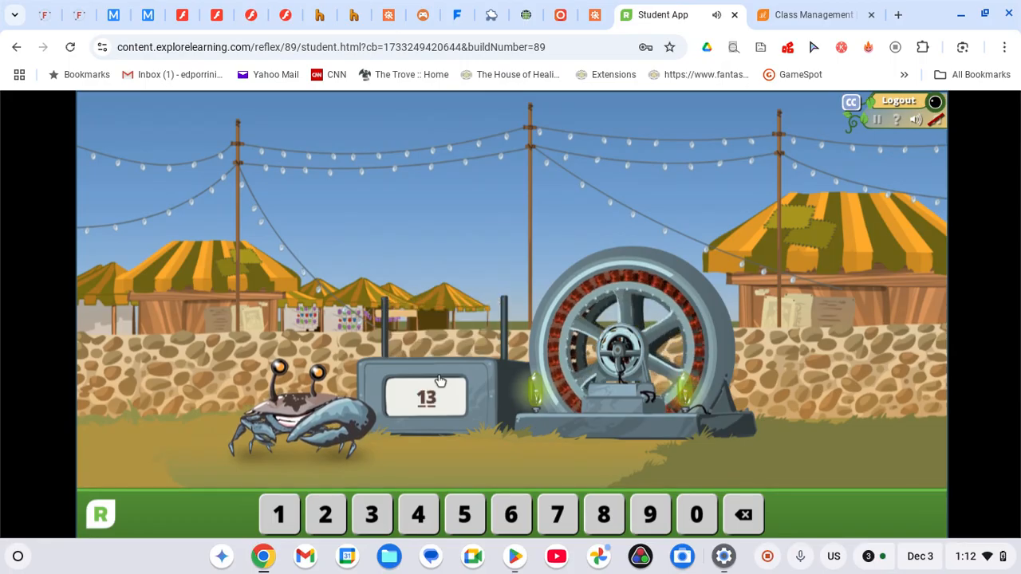
type("8")
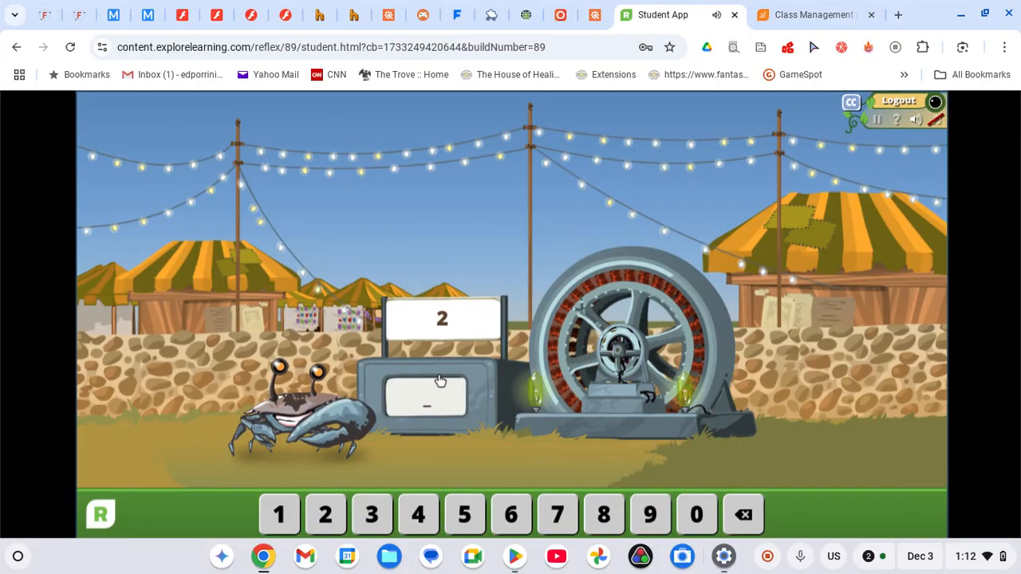
type("2")
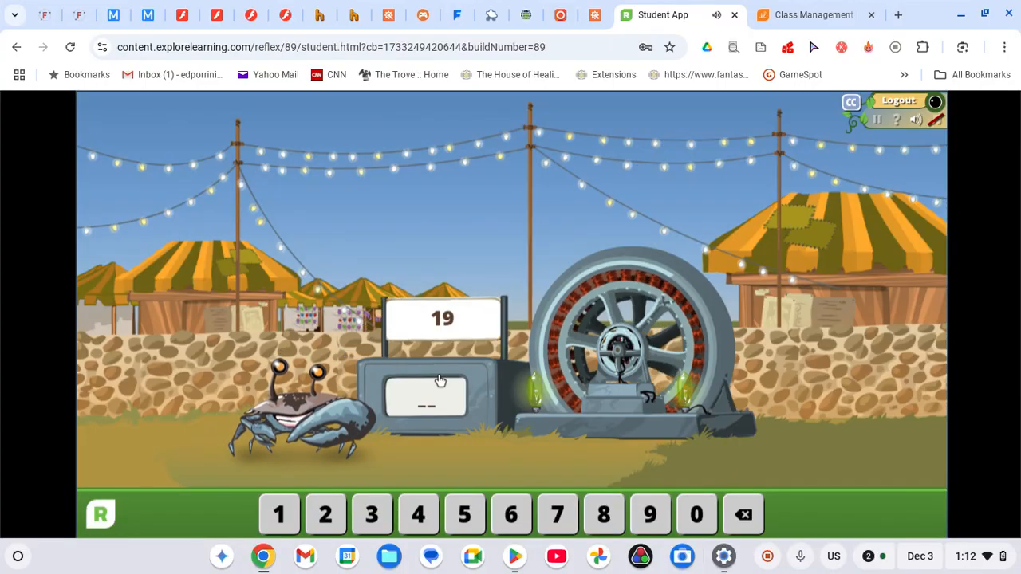
type("19")
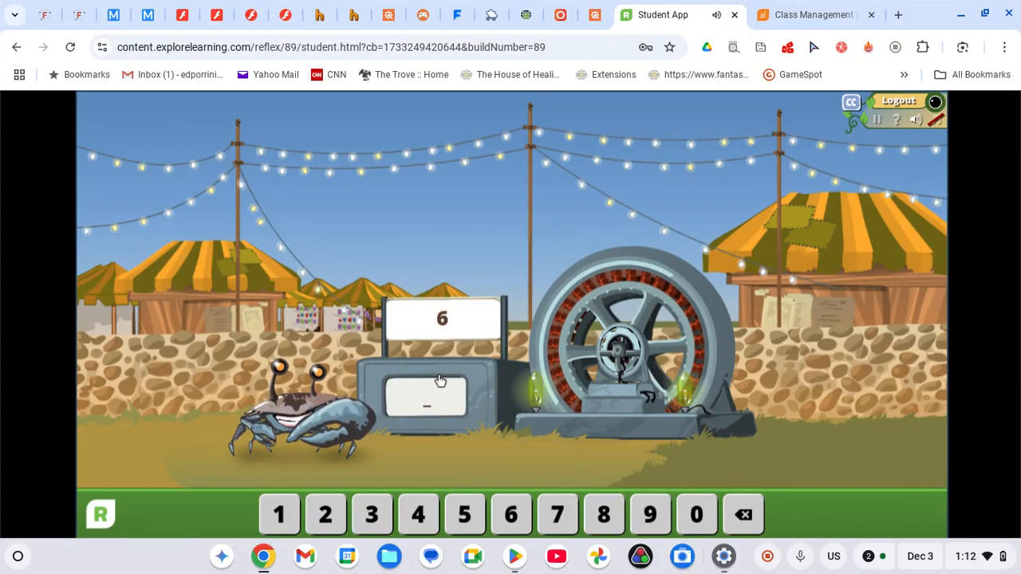
type("6")
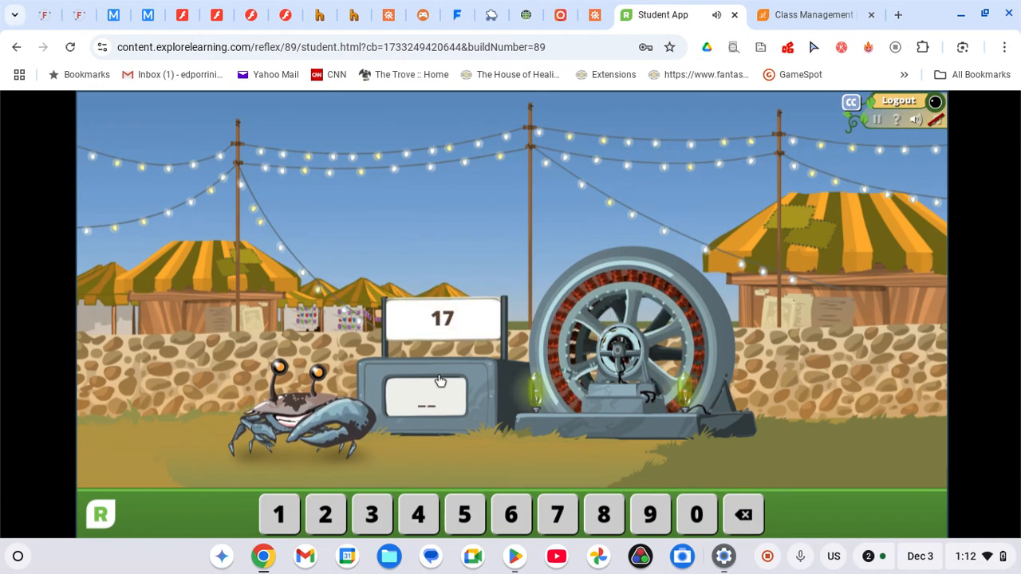
type("17")
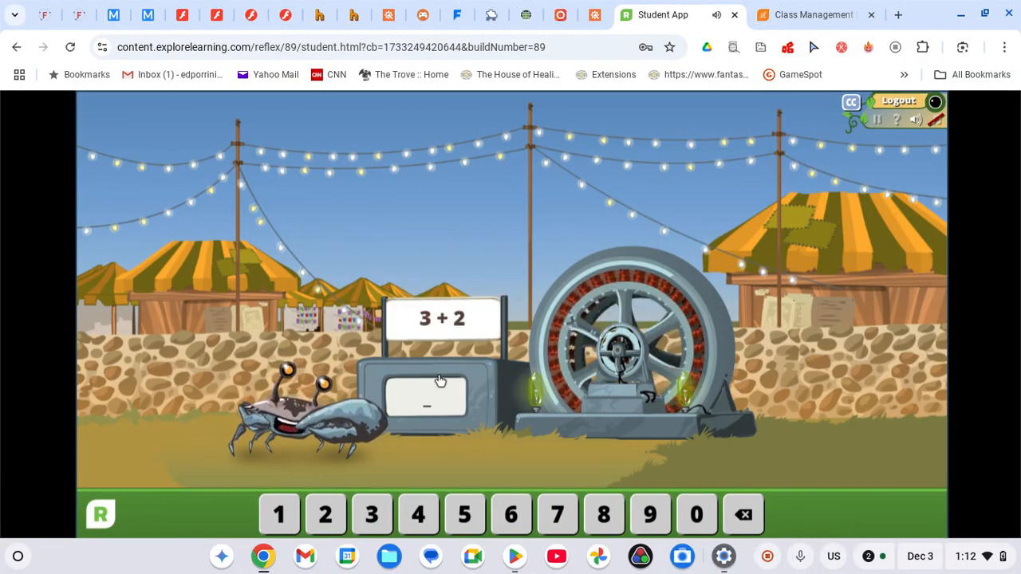
Step: Answer the crab's addition facts 3 + 2 = 5 and 2 + 4 = 6
key("5")
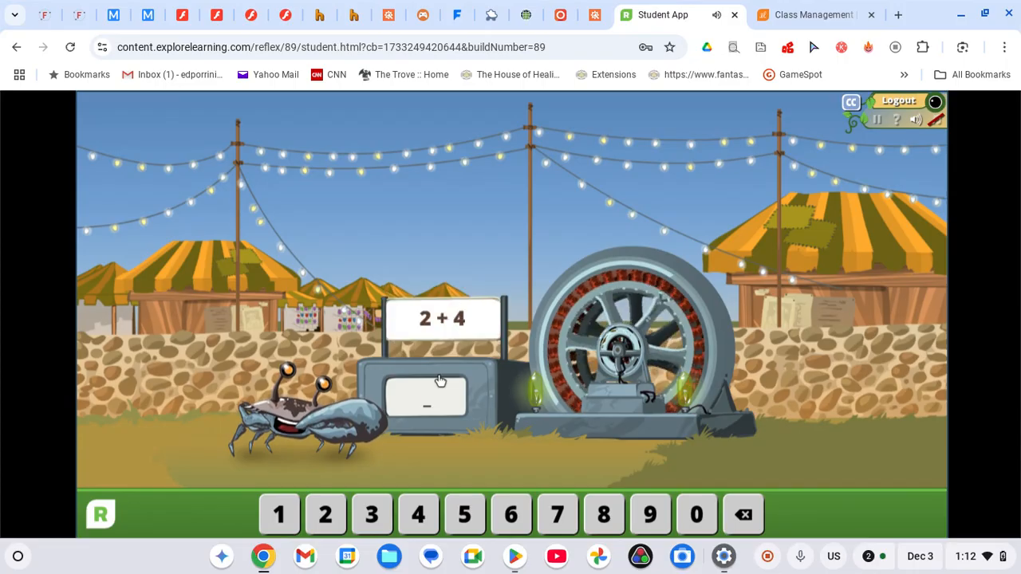
key("6")
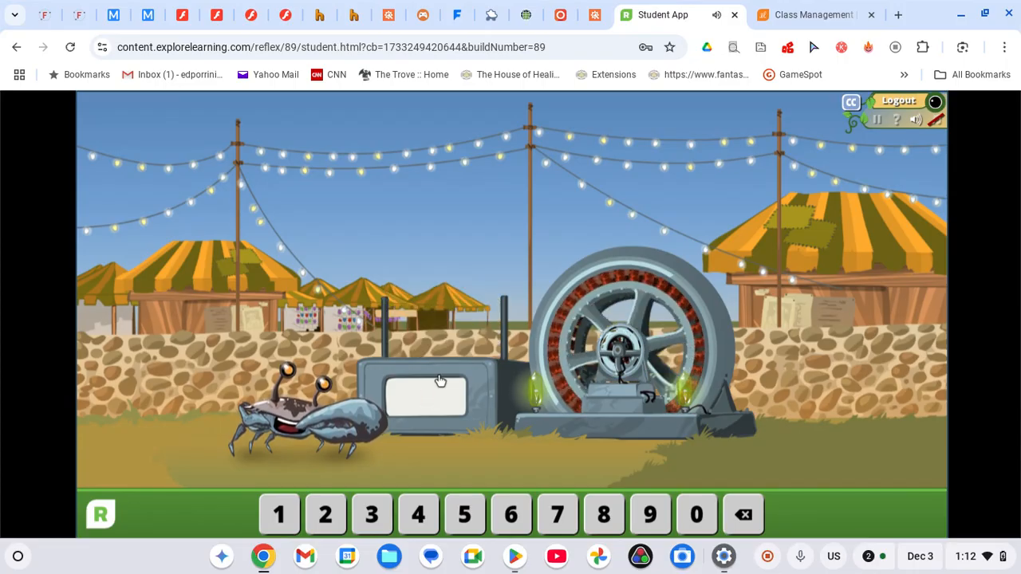
type("10")
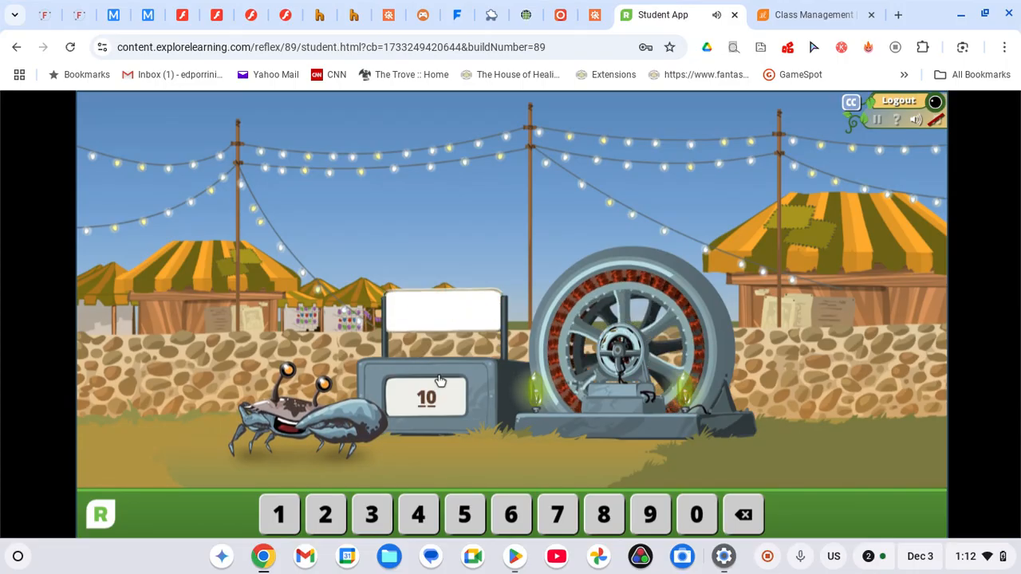
type("6")
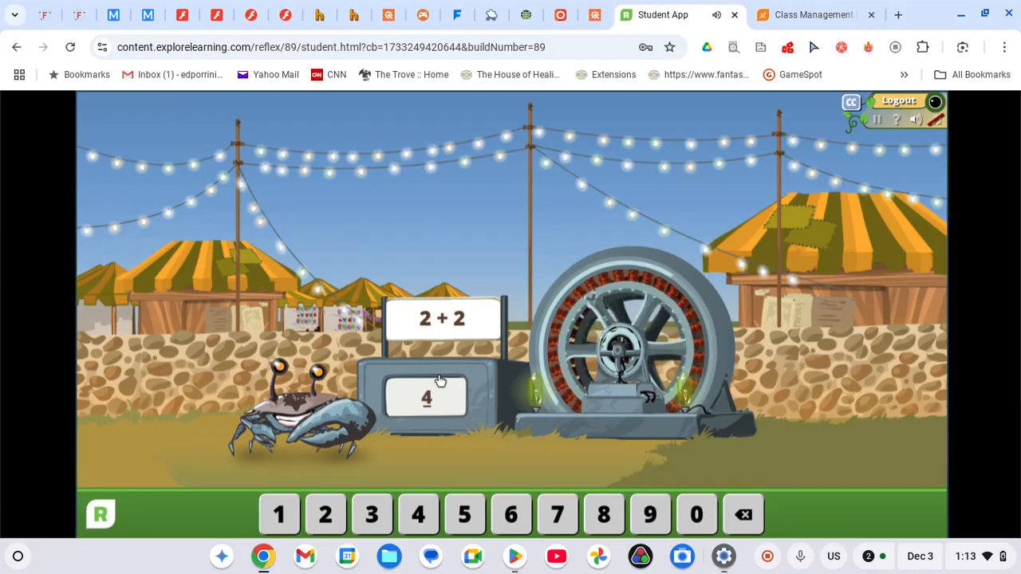
type("7")
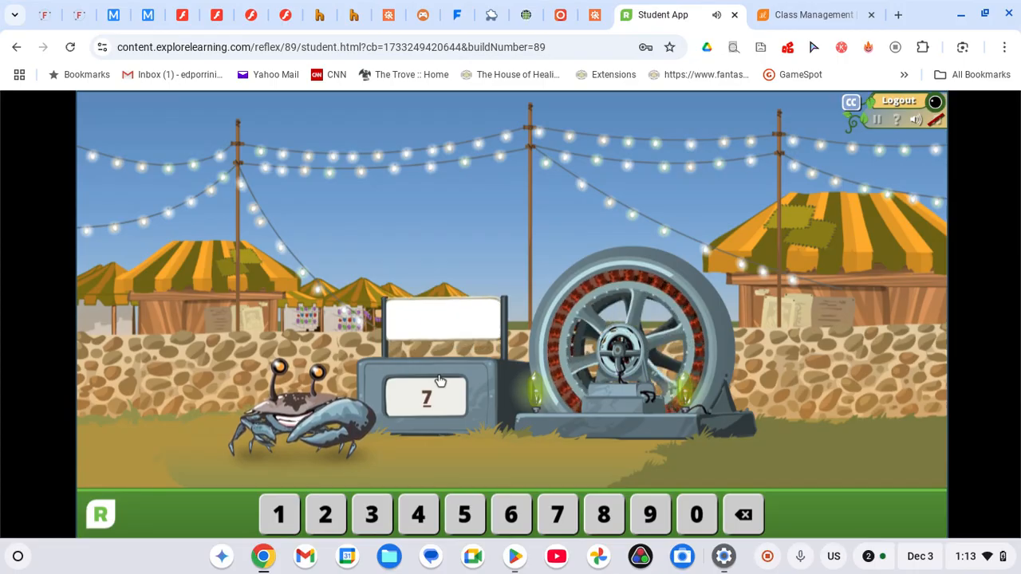
type("6")
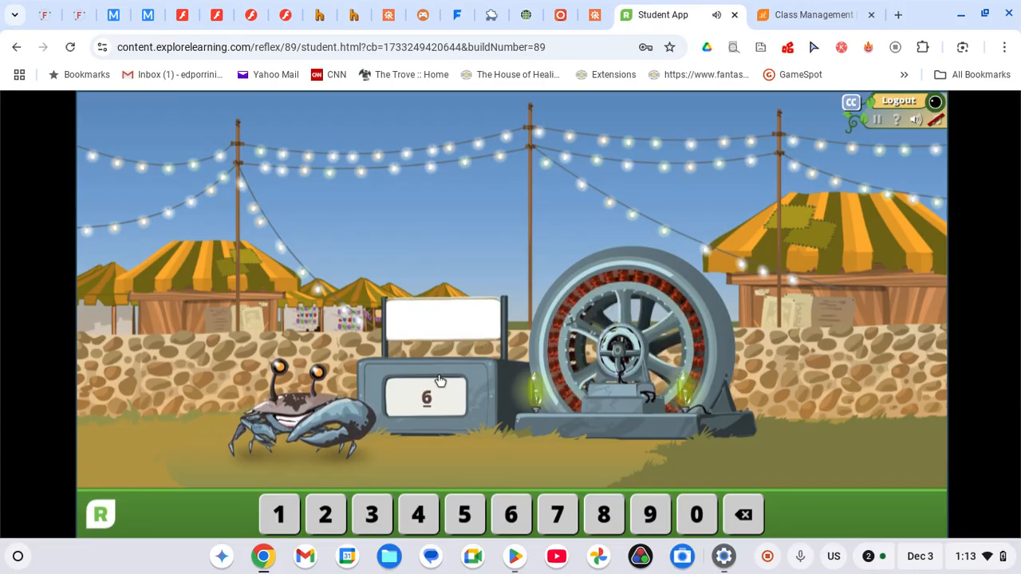
type("4")
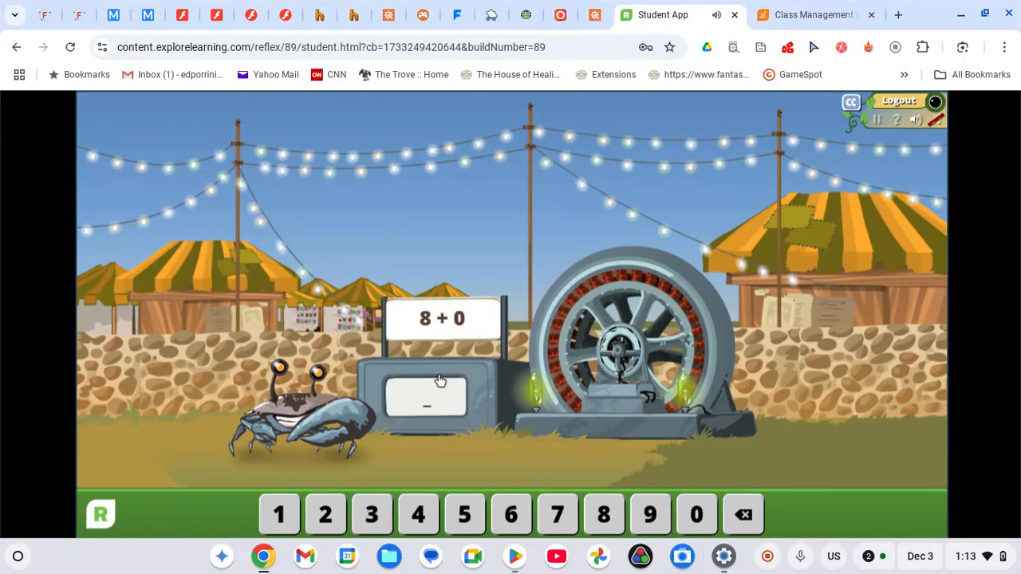
type("8")
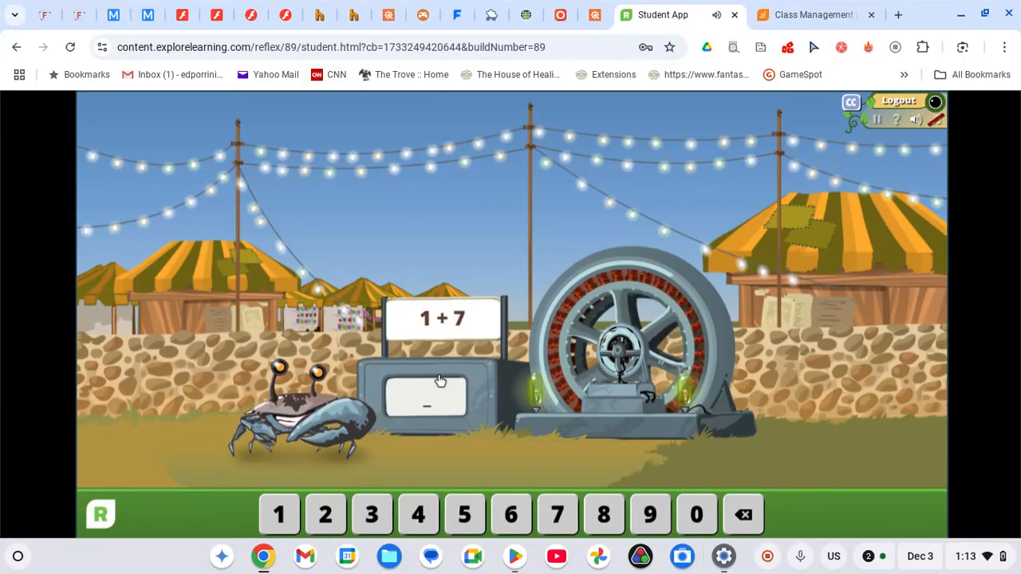
type("8")
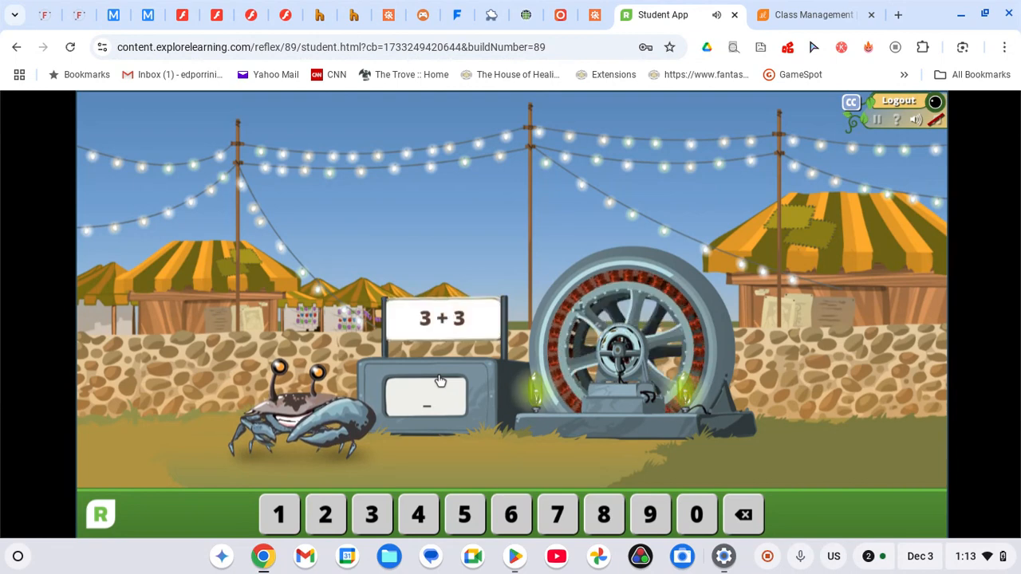
type("6")
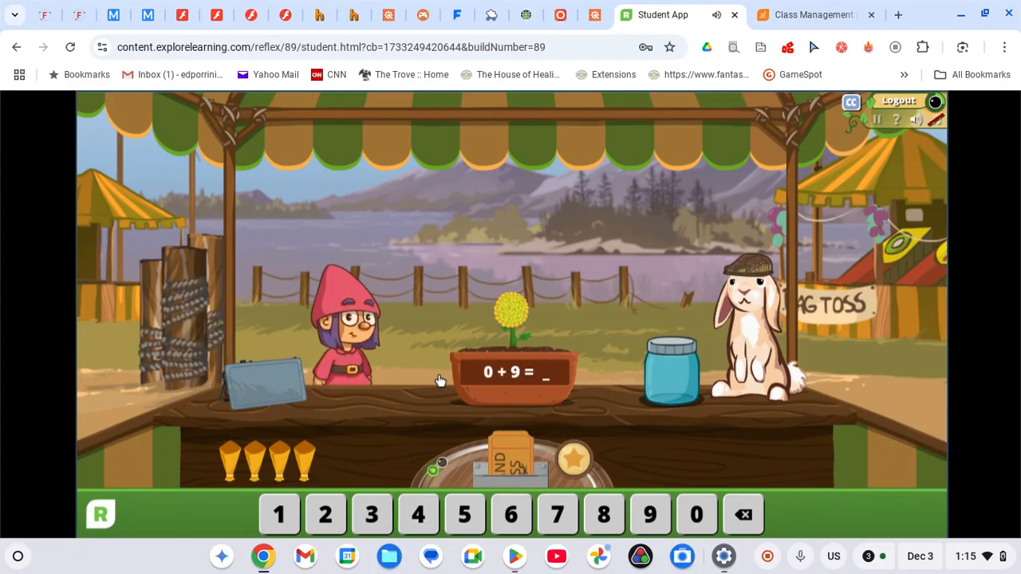
type("9")
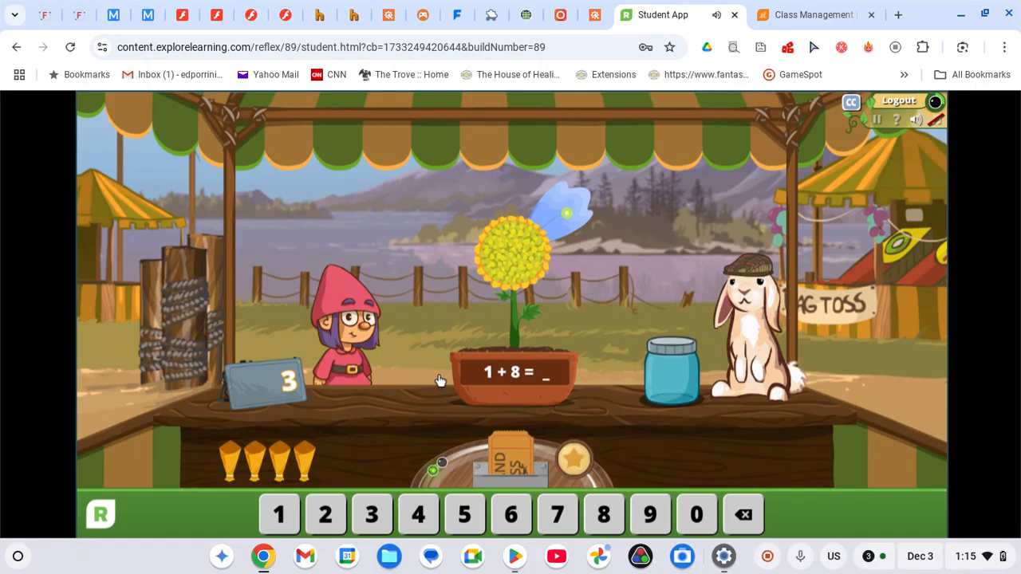
type("9")
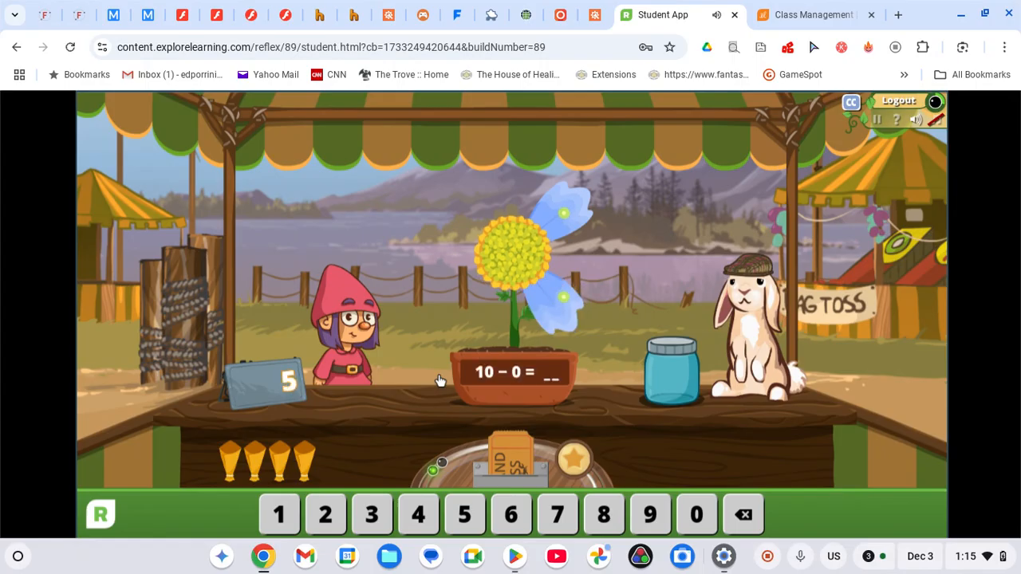
type("10")
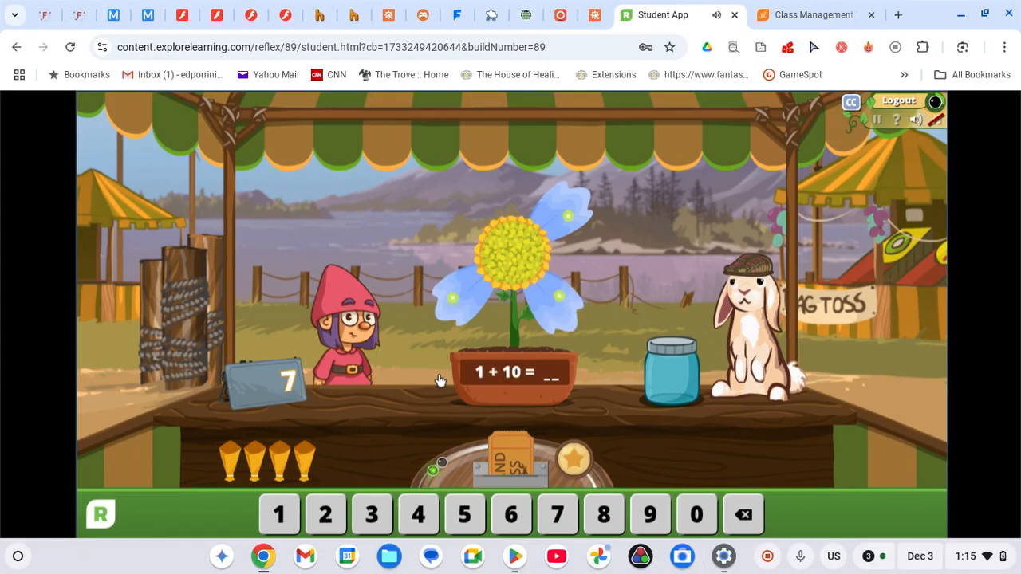
type("11")
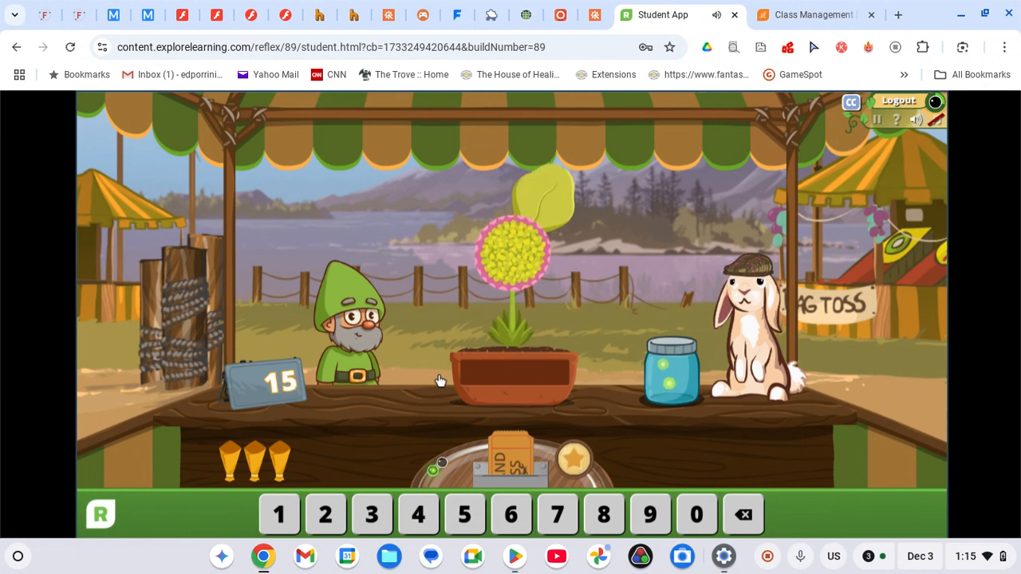
type("11")
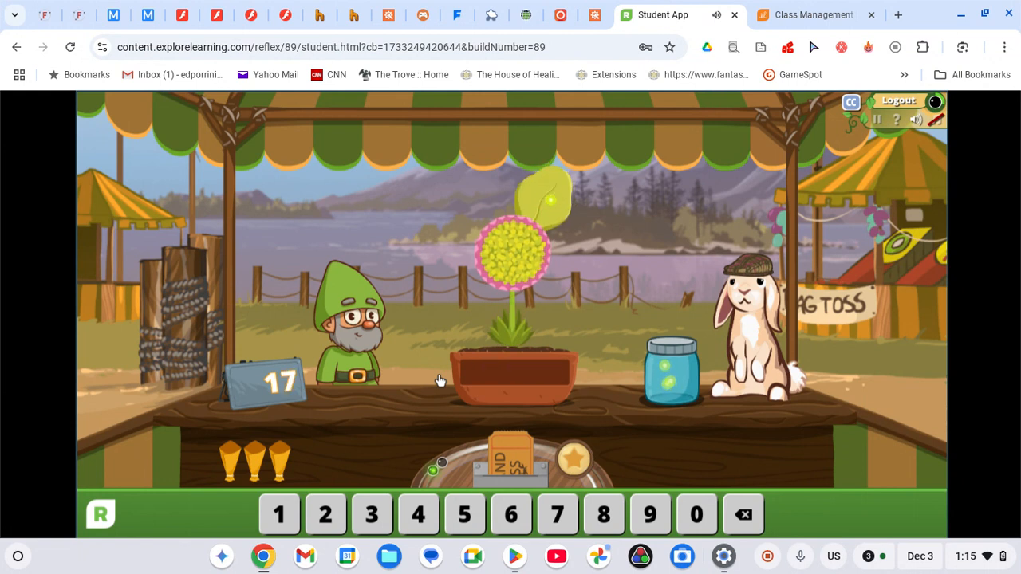
type("0")
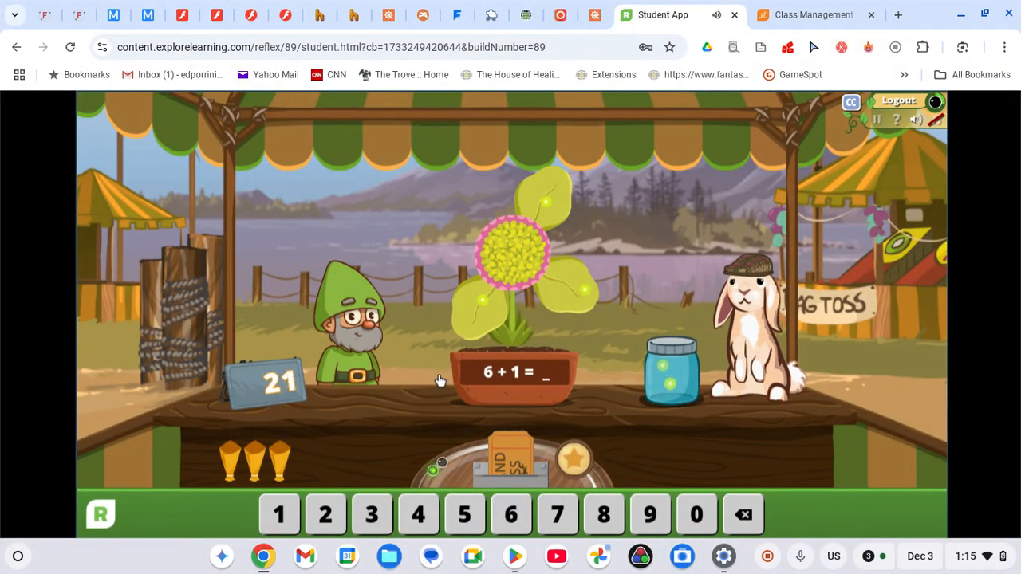
type("7")
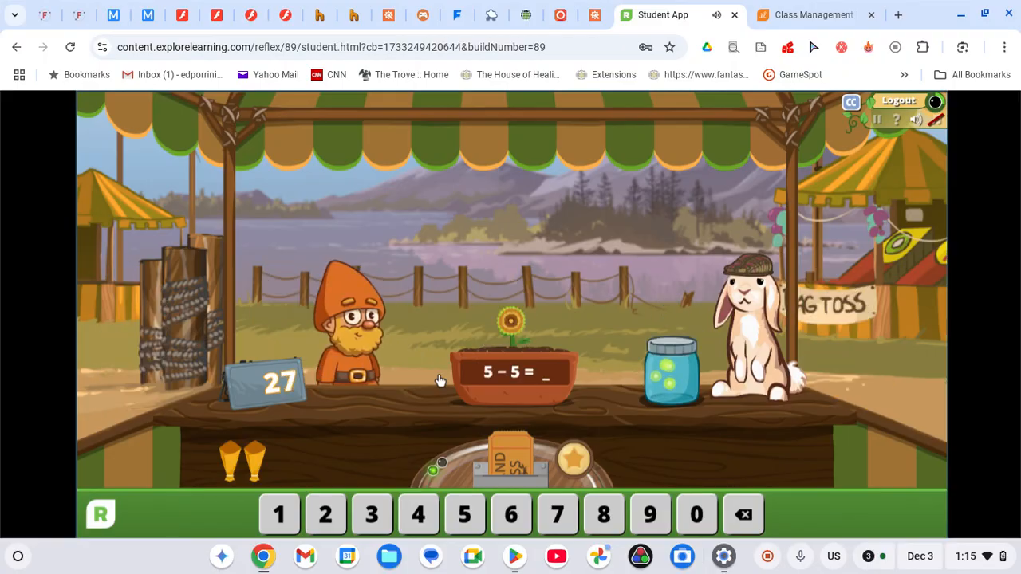
type("0")
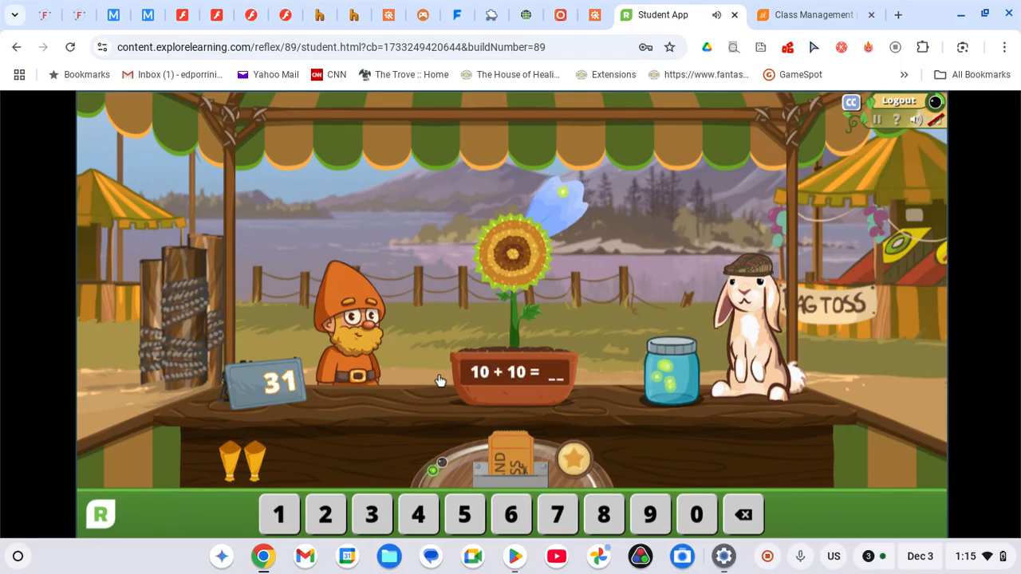
type("20")
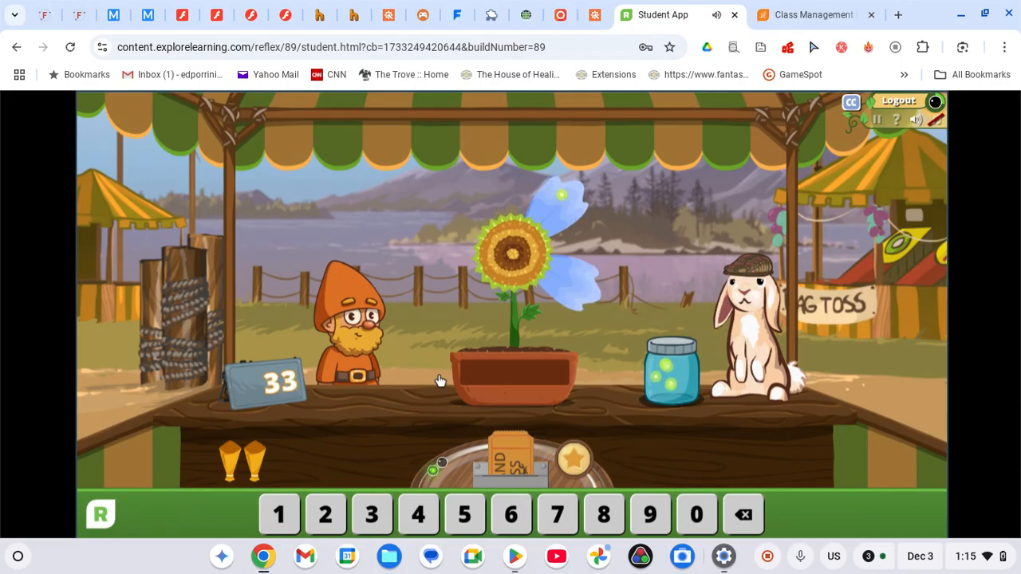
type("6")
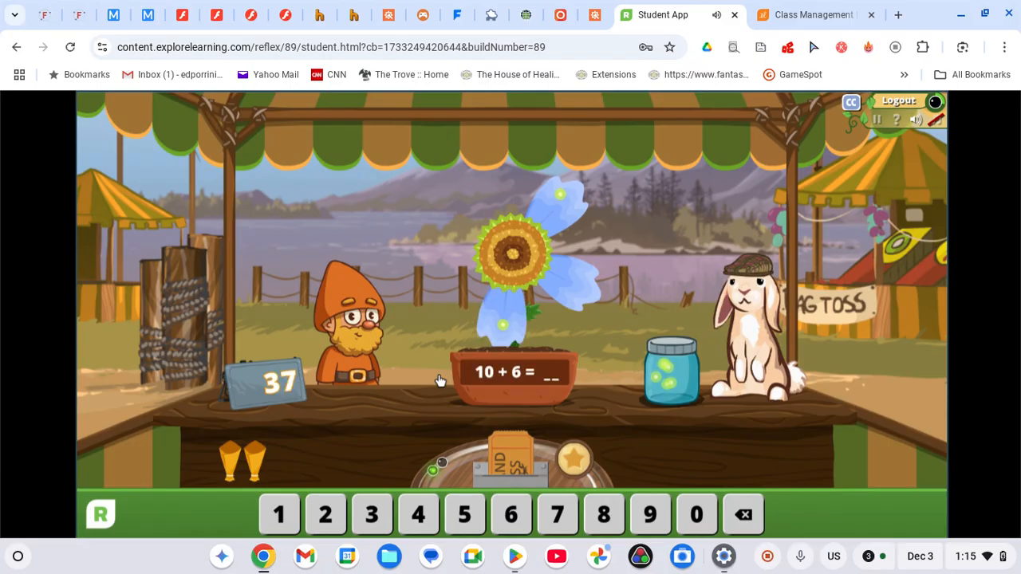
type("16")
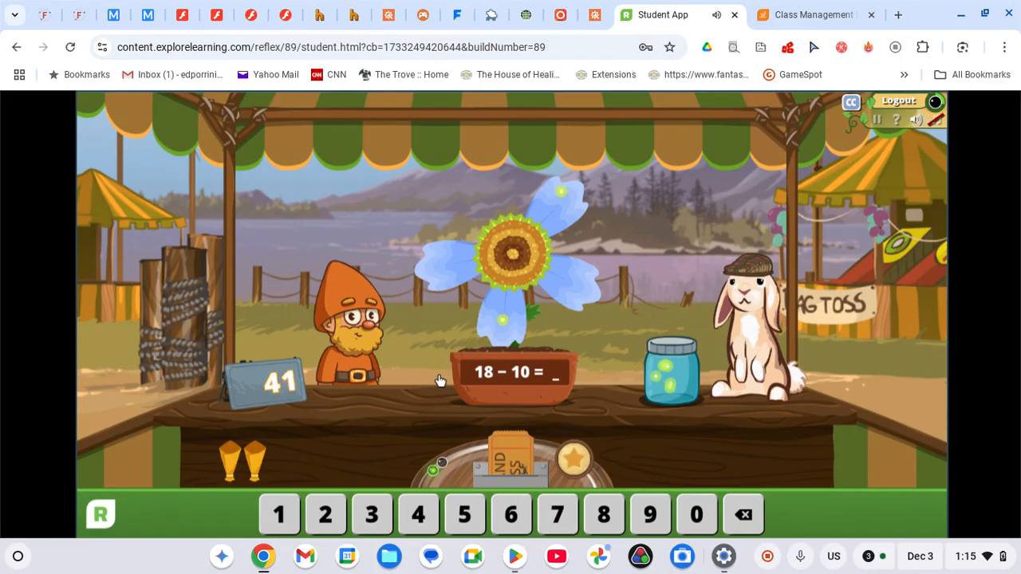
type("8")
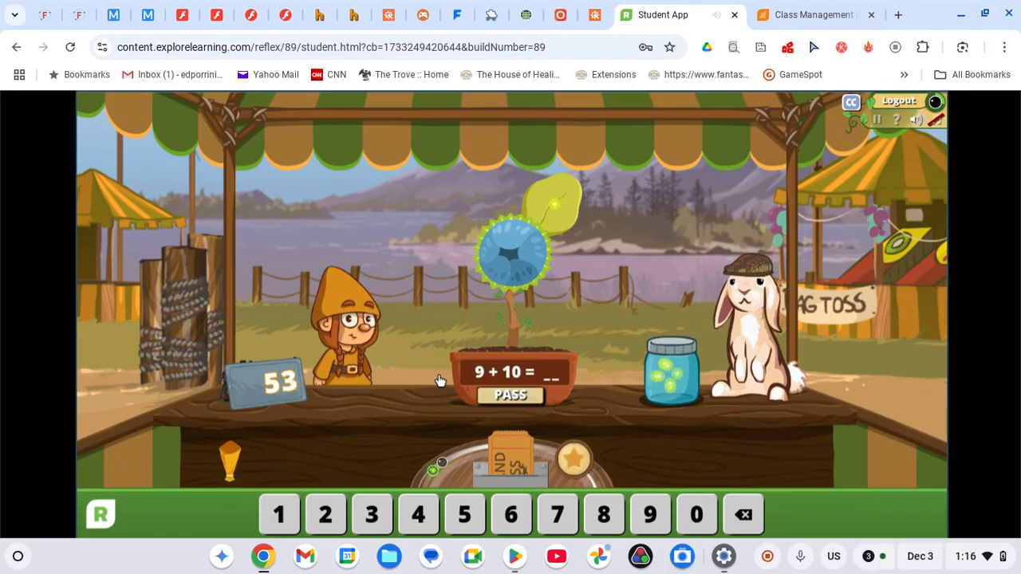
type("19")
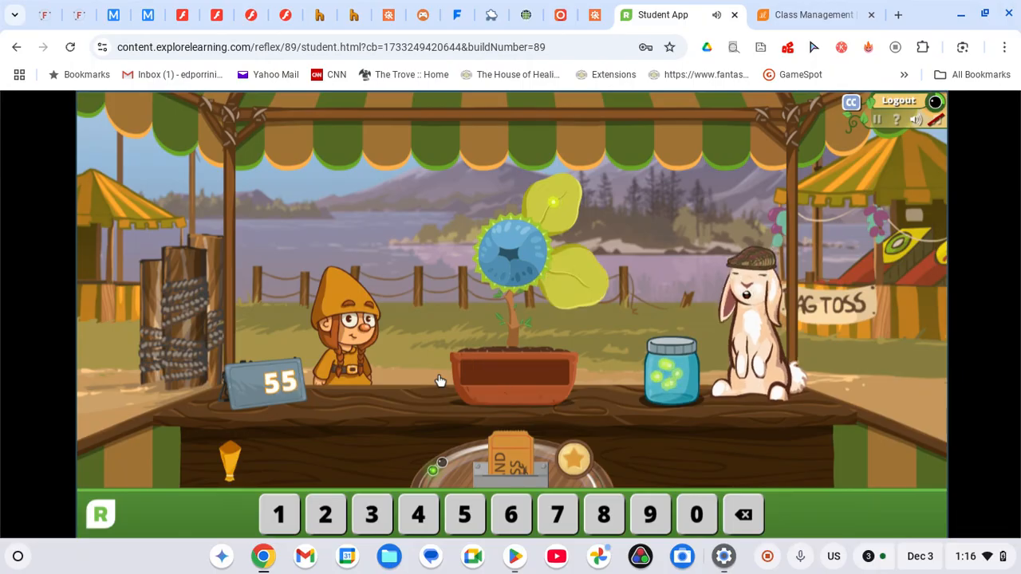
type("8")
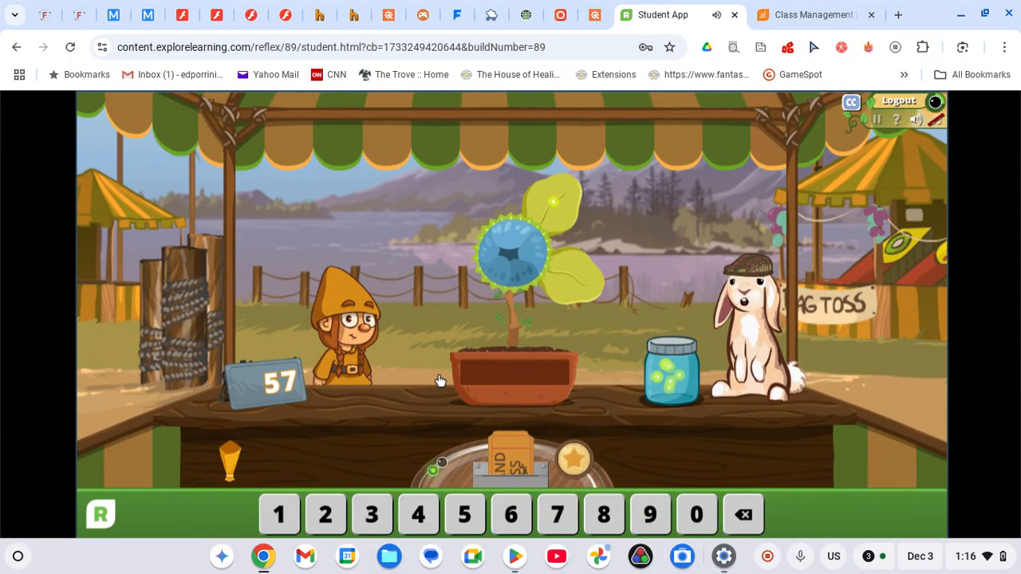